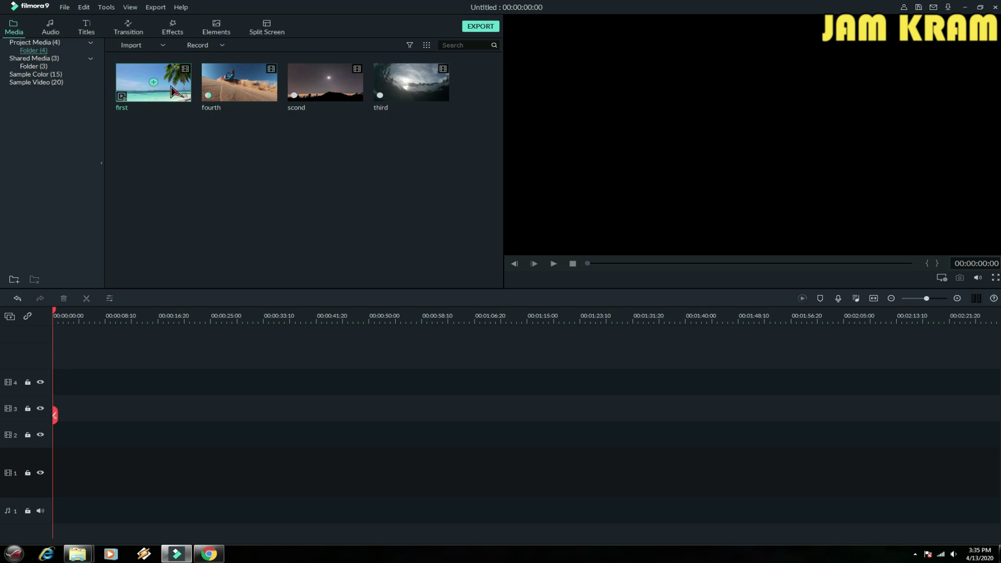
Place the clips first, fourth, scond and third on video track 1, matching the project settings to 1280 x 720 30fps
left_click_drag(172, 90, 171, 103)
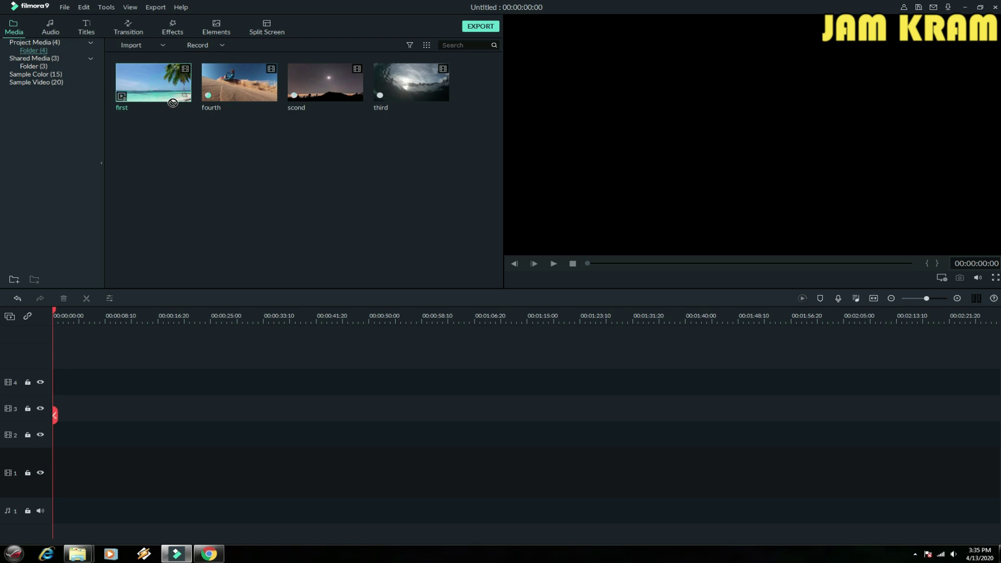
left_click_drag(176, 237, 57, 472)
left_click(492, 298)
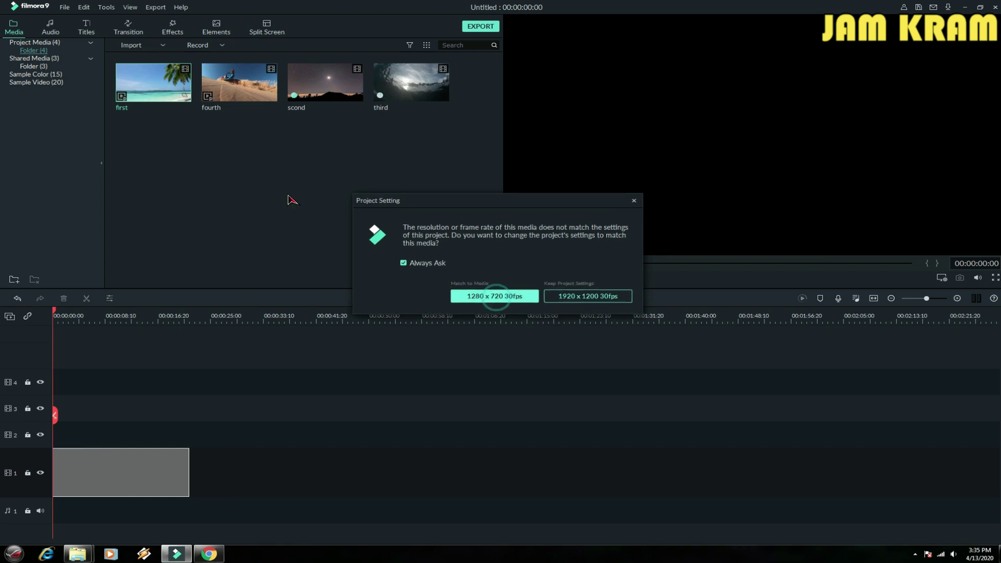
left_click_drag(239, 82, 231, 480)
left_click_drag(325, 83, 324, 472)
left_click_drag(381, 91, 562, 514)
Rearrange the clips on video track 1 into the order scond, first, third, fourth
left_click_drag(300, 469, 185, 382)
left_click_drag(110, 469, 353, 465)
left_click_drag(185, 382, 122, 467)
left_click_drag(470, 382, 880, 469)
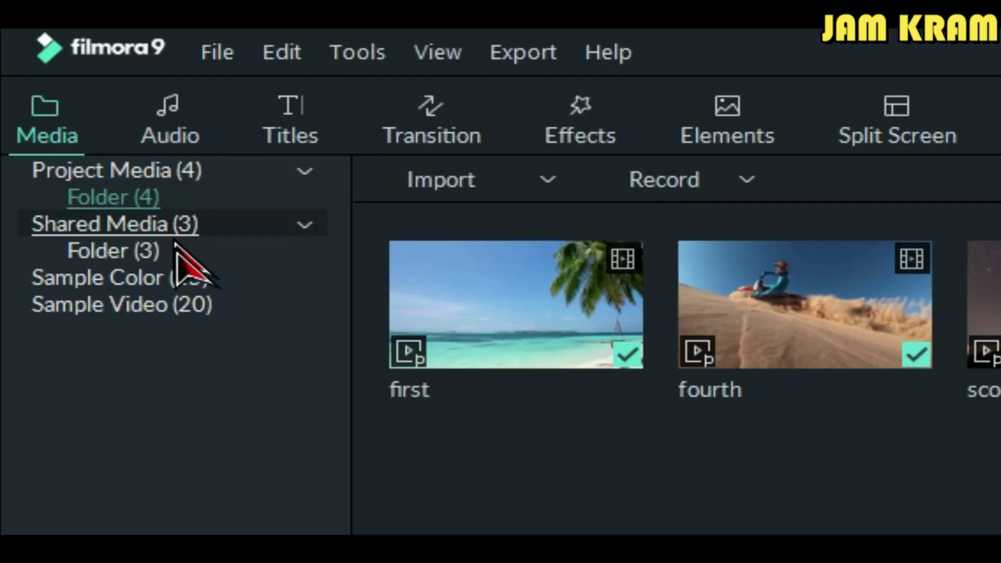
Place the Black sample color on video track 2 above the end of the scond clip
left_click(176, 281)
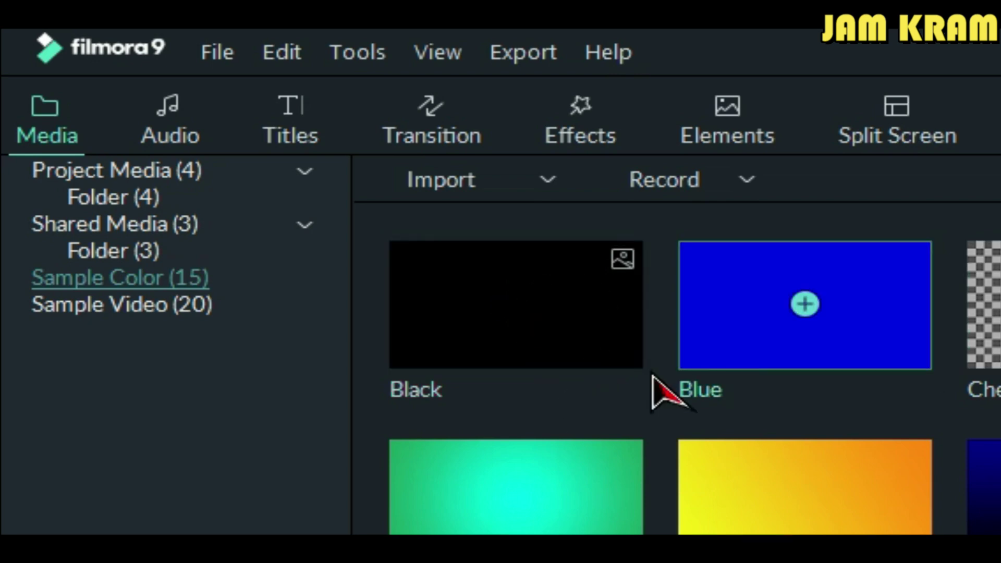
left_click(572, 334)
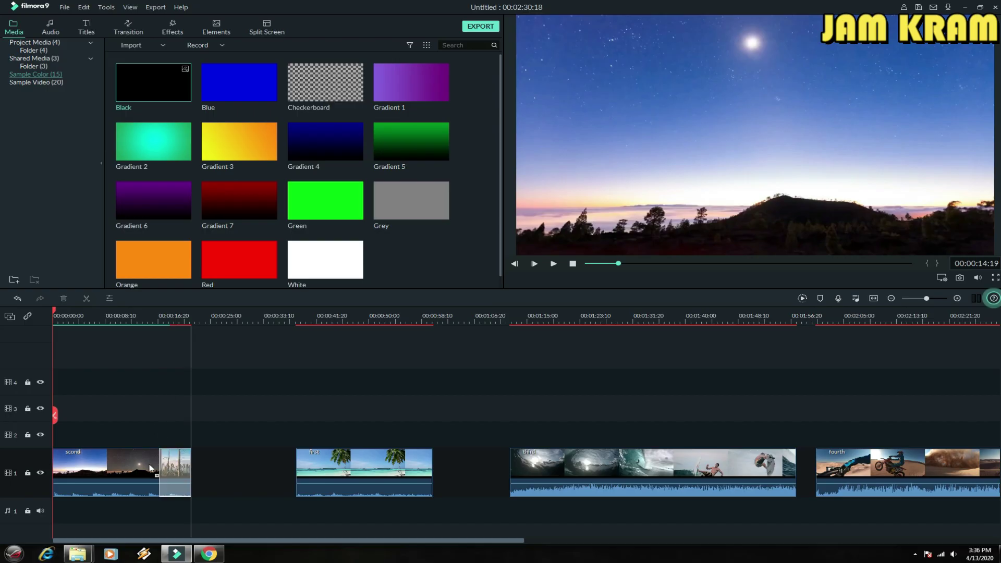
left_click_drag(152, 426, 153, 425)
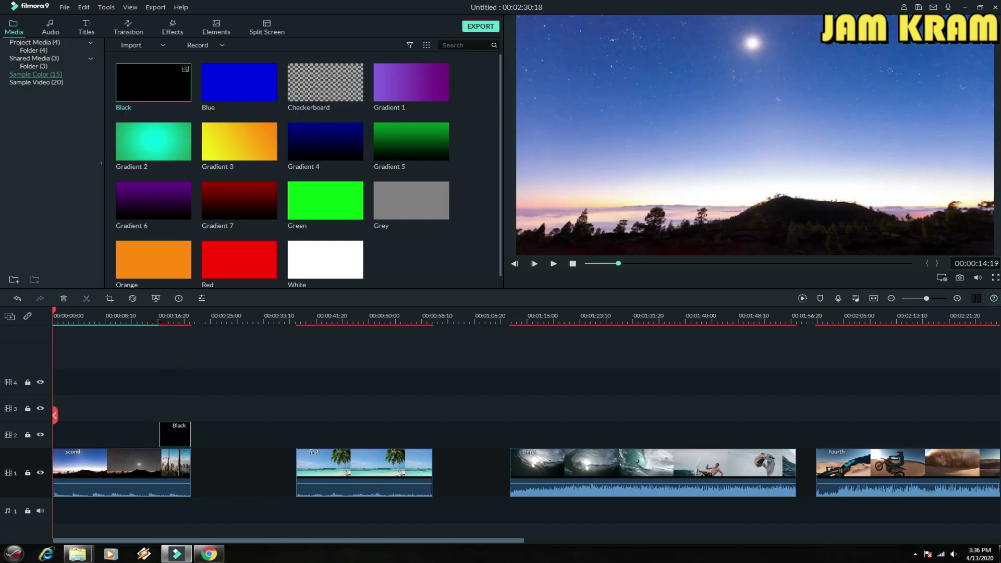
Lock video track 1 and move the Black clip to the start of video track 2
left_click_drag(156, 322, 242, 321)
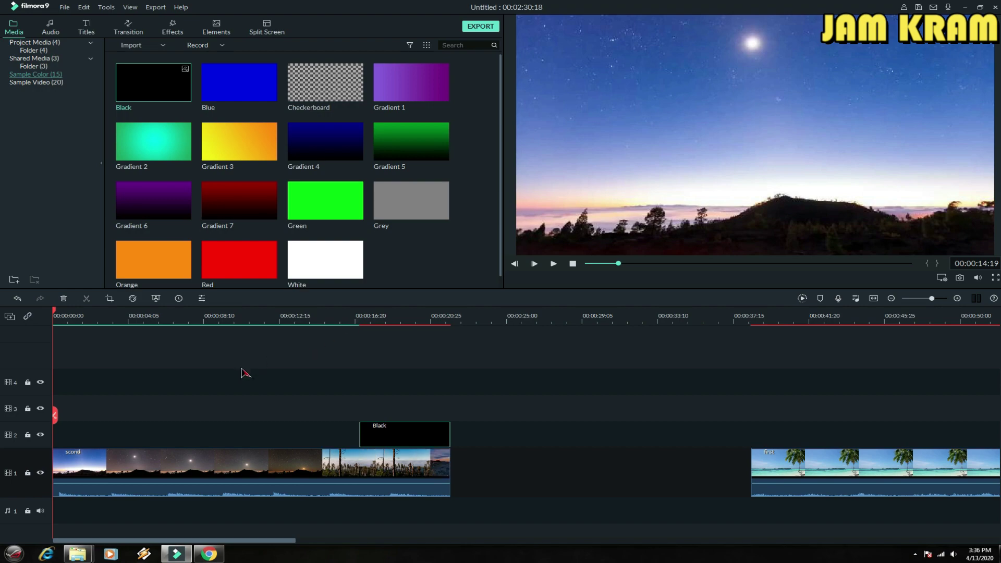
left_click_drag(55, 423, 348, 435)
left_click(27, 474)
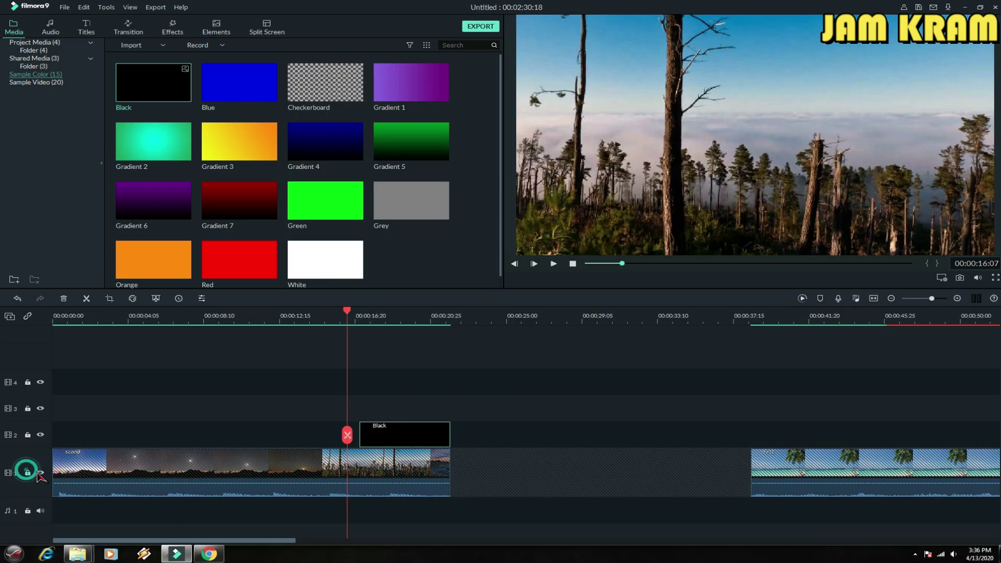
left_click_drag(347, 443, 116, 432)
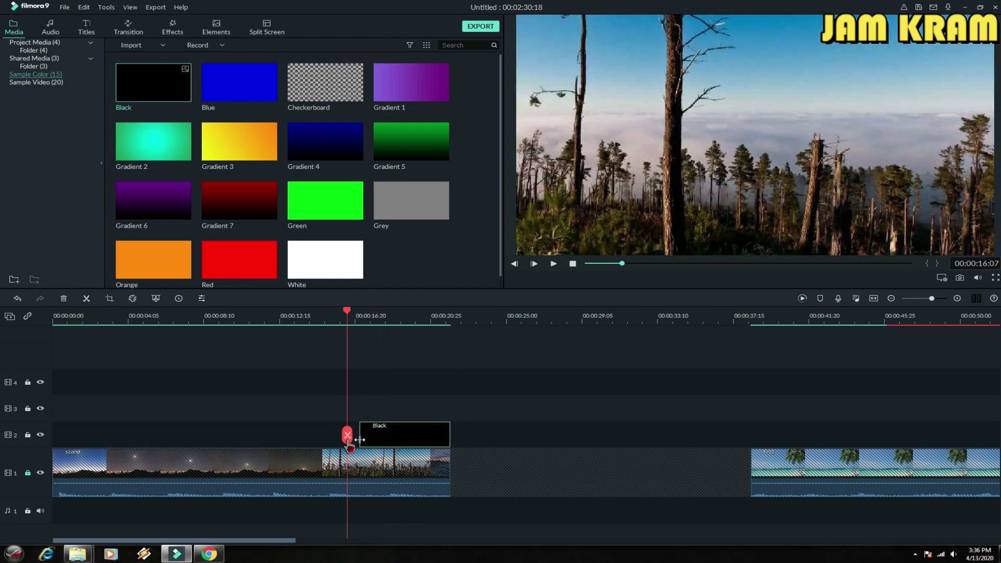
left_click_drag(347, 442, 104, 433)
left_click_drag(382, 433, 94, 431)
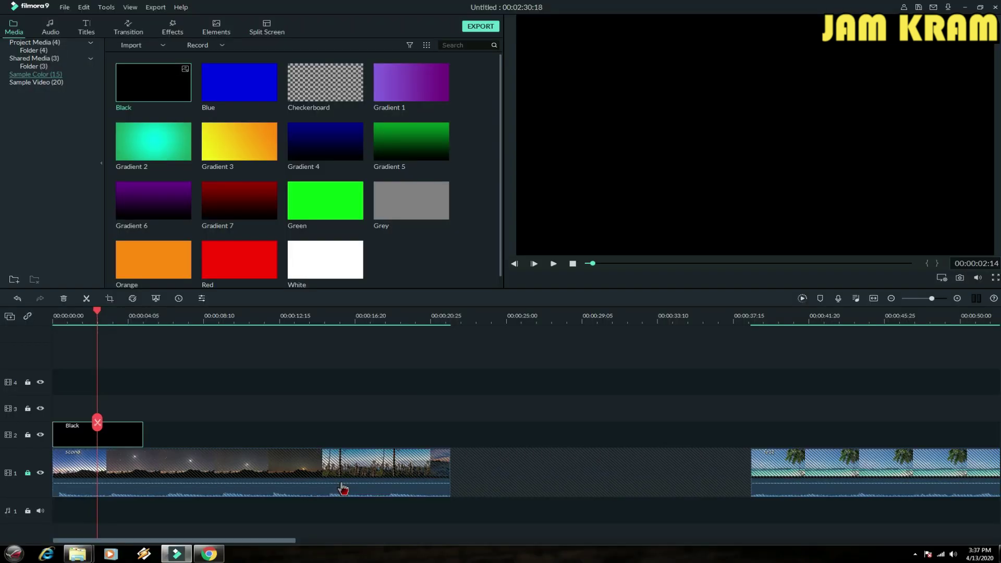
Split the Black clip at about 00:00:02:14, delete its second part, and unlock video track 1
left_click(99, 429)
key("Delete")
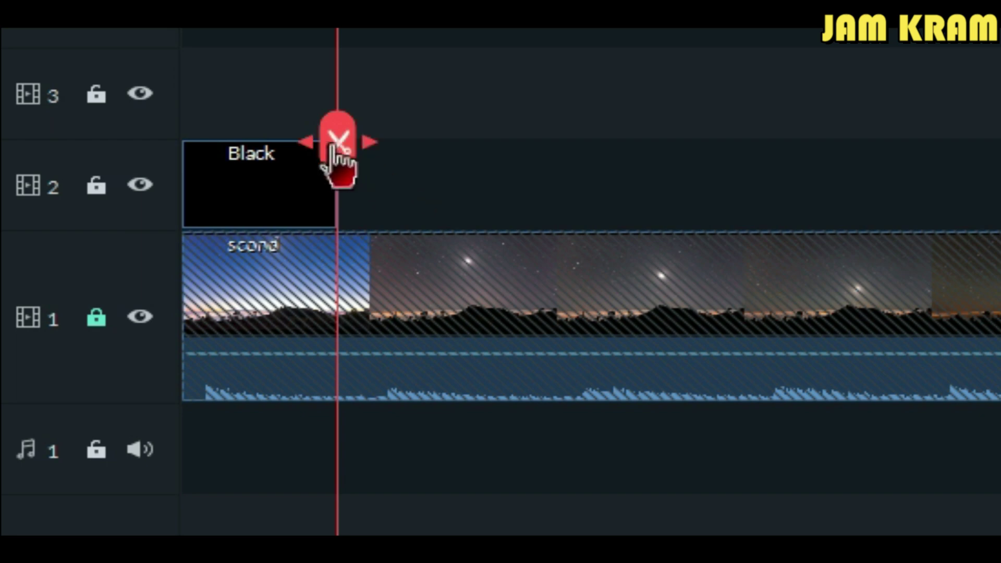
left_click_drag(337, 148, 183, 173)
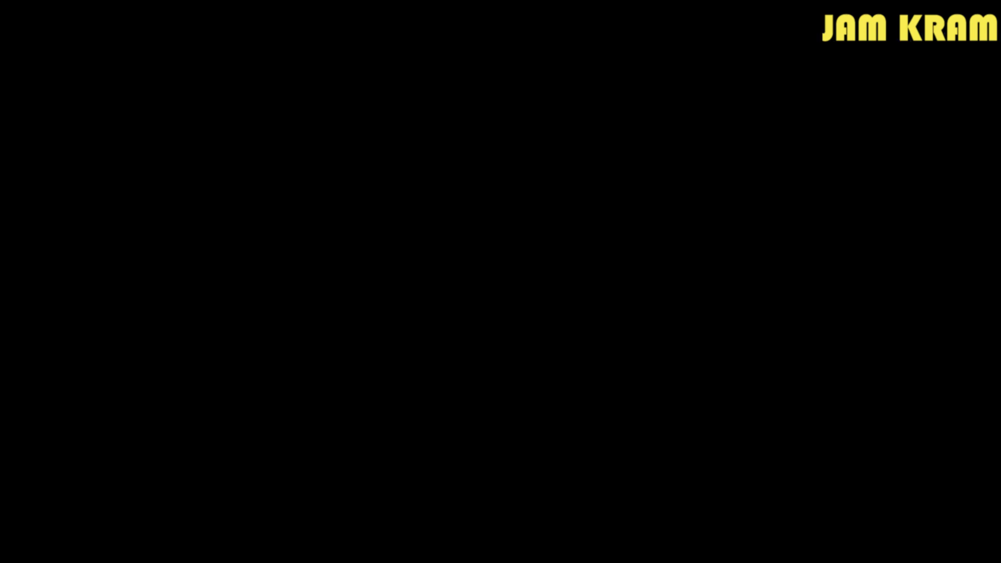
left_click(30, 474)
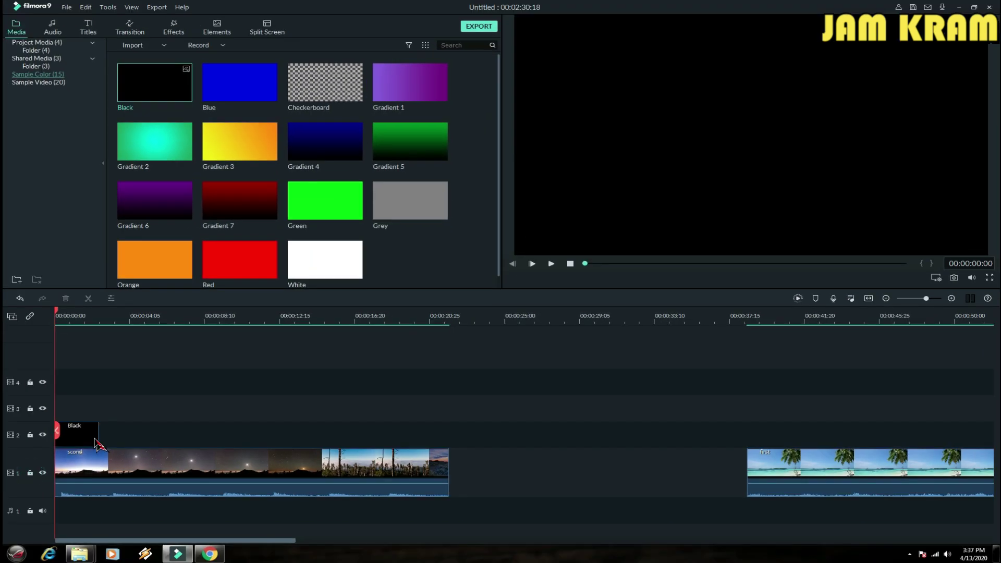
Align the Black clip with the end of the scond clip and split scond at 00:00:19:14, where the Black clip begins
left_click_drag(97, 443, 430, 437)
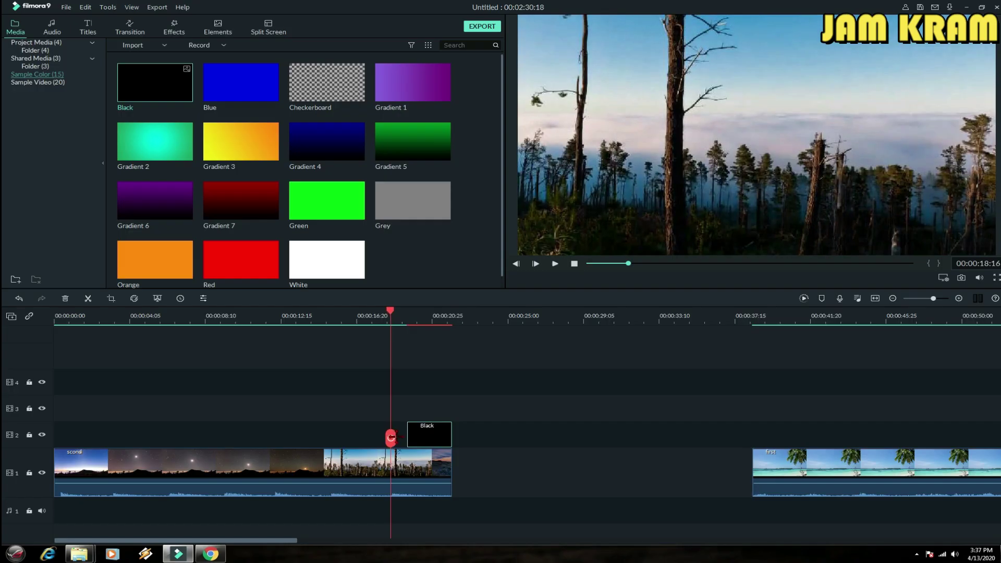
left_click_drag(391, 431, 405, 470)
key("ctrl+equal")
key("Right")
key("Right")
key("Right")
key("Right")
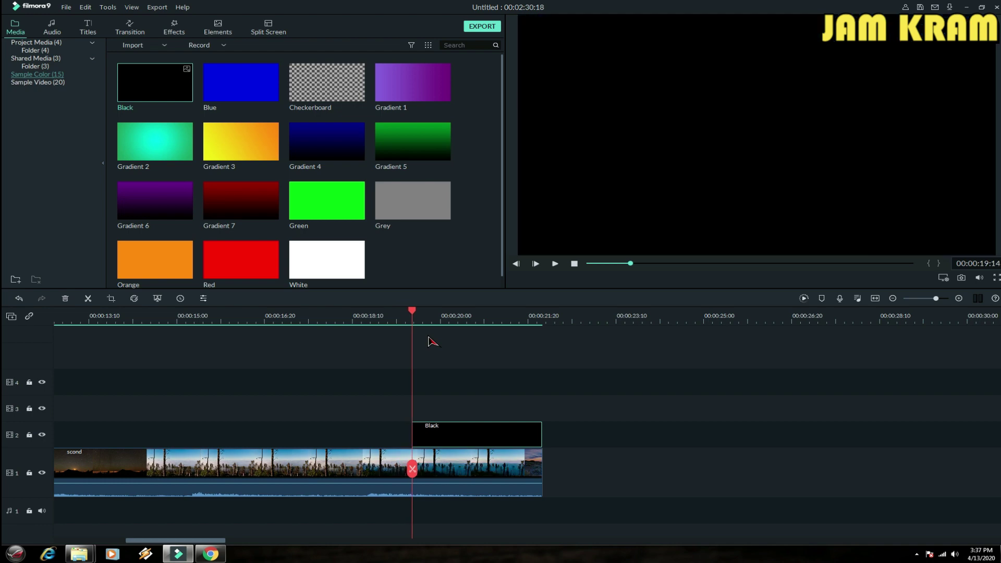
left_click(412, 471)
left_click_drag(214, 541, 246, 542)
mouse_move(130, 472)
left_mouse_down()
mouse_move(117, 472)
mouse_move(130, 472)
left_mouse_up()
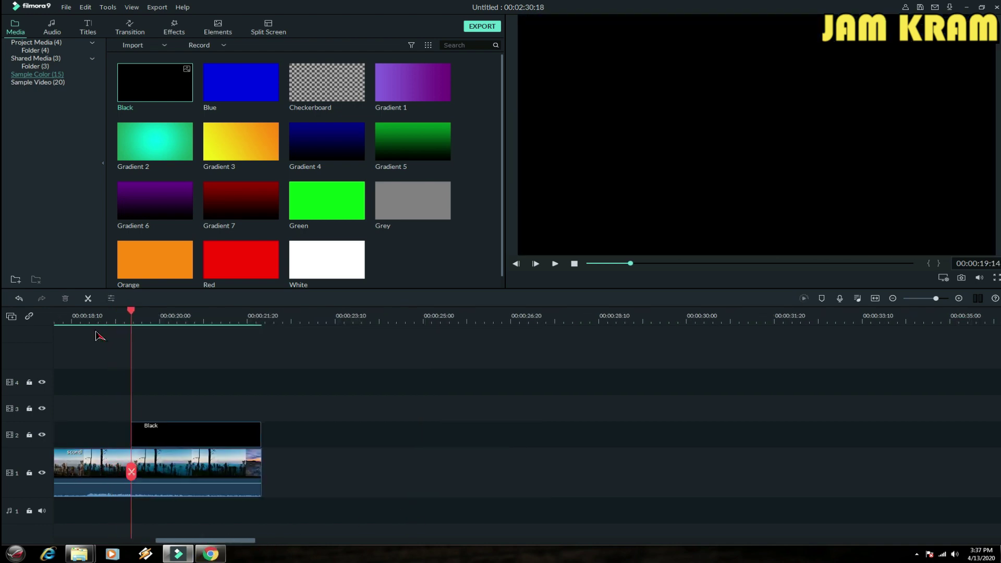
left_click(87, 299)
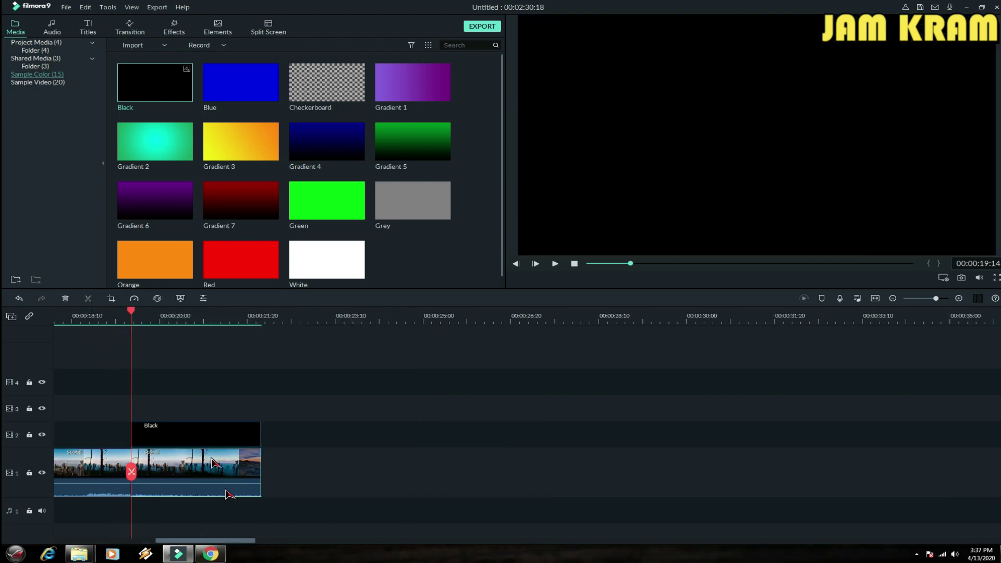
Move the first clip along video track 1 so it directly follows the scond clip
left_click(239, 538)
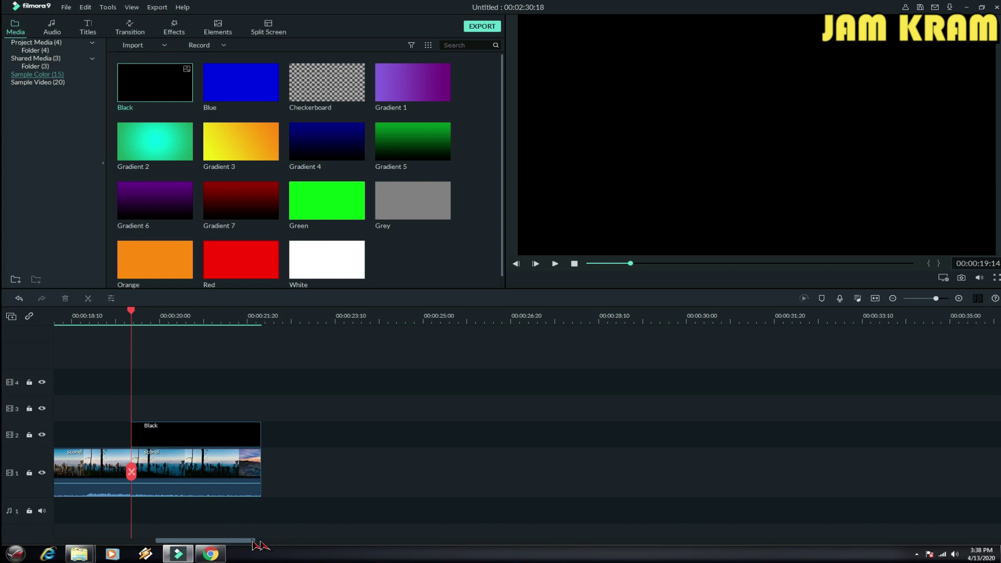
left_click_drag(241, 540, 306, 542)
left_click_drag(633, 460, 176, 475)
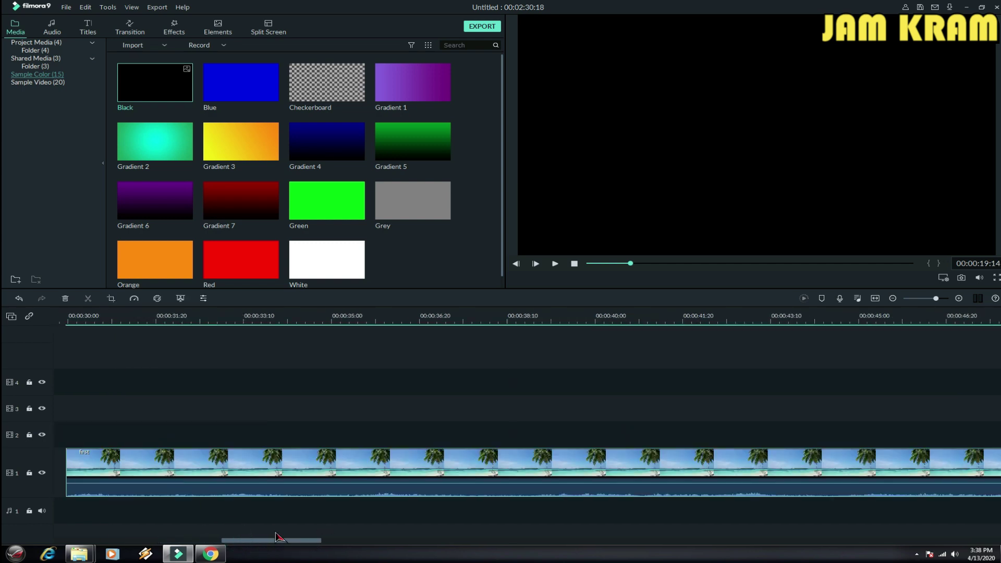
left_click_drag(273, 541, 229, 541)
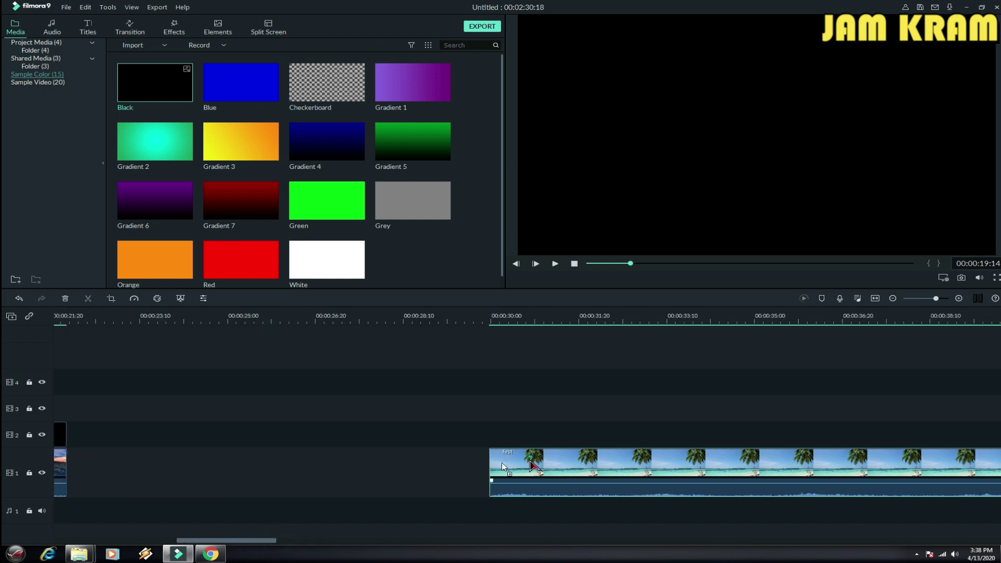
left_click_drag(502, 462, 108, 468)
Align the Black clip with the start of the first clip and split the first clip at 00:00:24:12, where the Black clip ends
left_click_drag(255, 541, 228, 541)
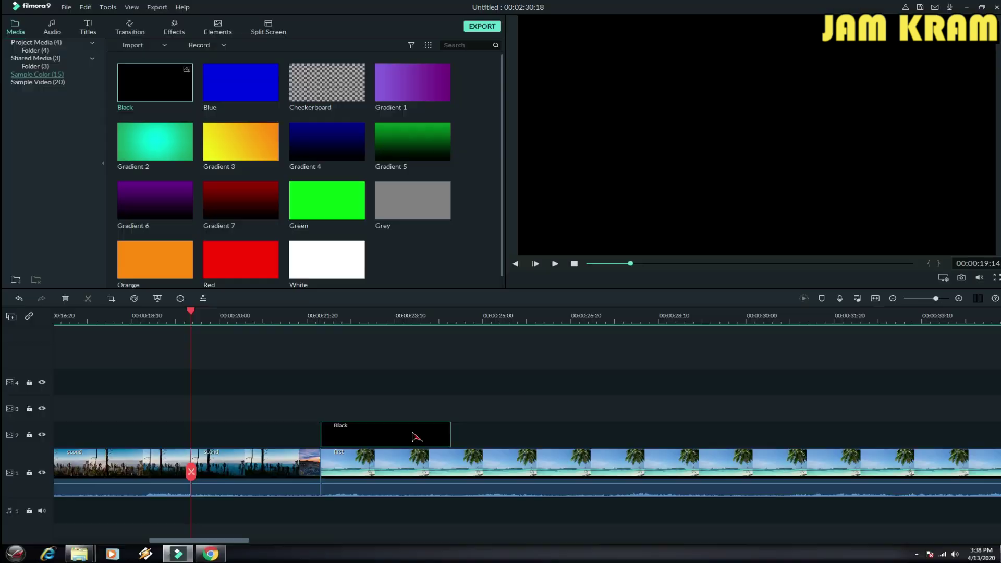
left_click(191, 472)
left_click_drag(191, 472, 451, 465)
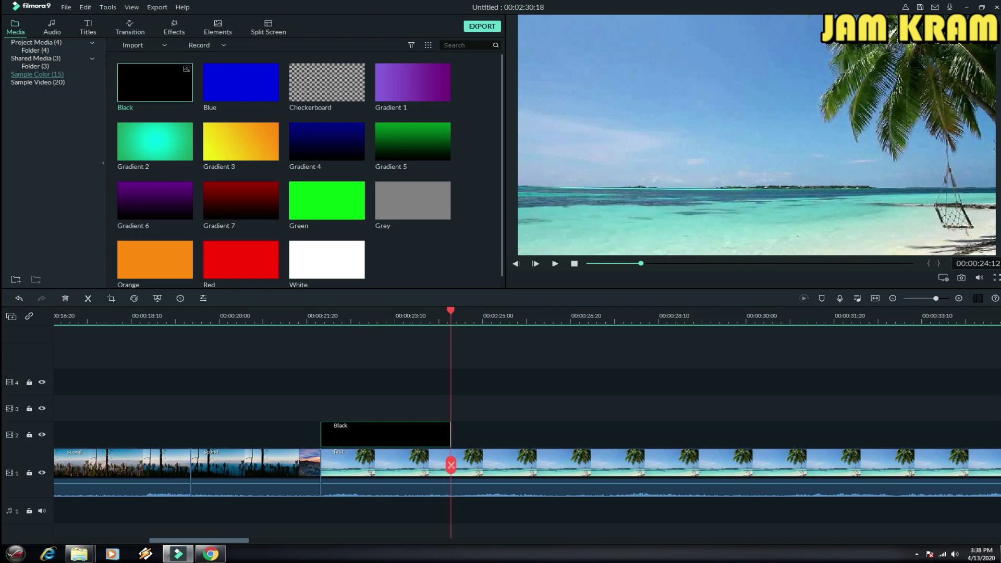
left_click(451, 465)
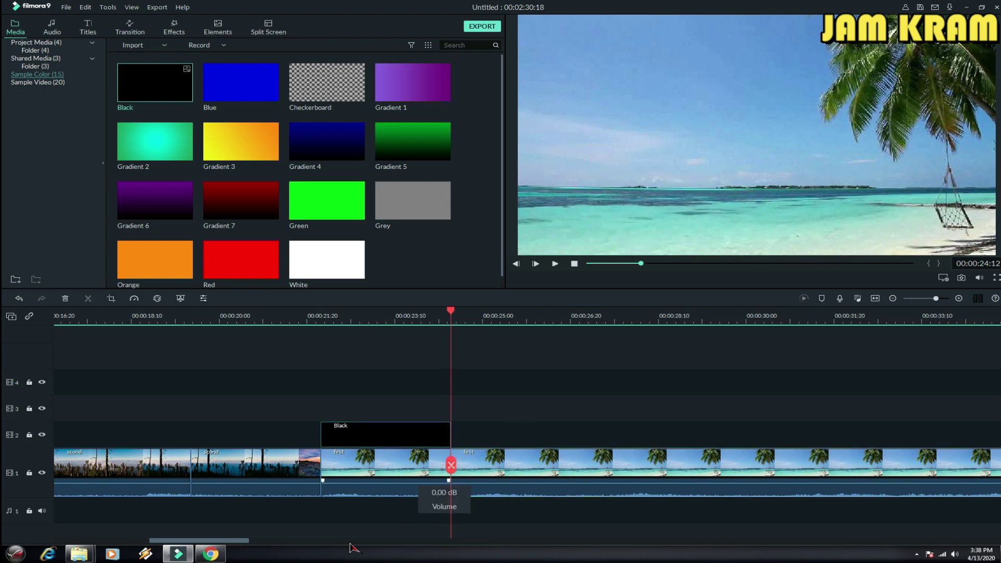
Move the Black clip up to video track 3, beyond the split segments
mouse_move(229, 540)
left_mouse_down()
mouse_move(260, 542)
mouse_move(242, 542)
left_mouse_up()
left_click_drag(284, 446, 489, 408)
left_click_drag(235, 546, 209, 544)
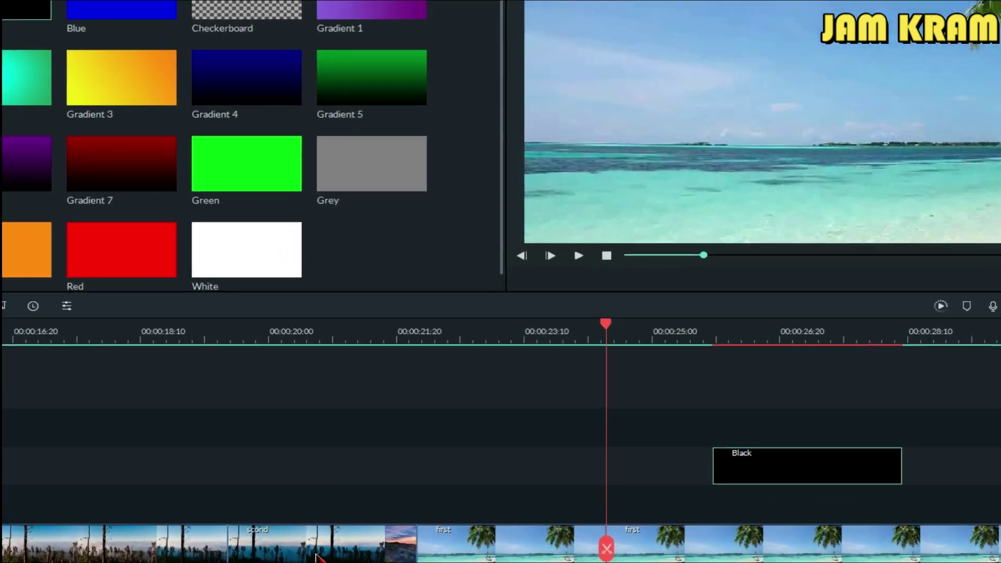
Set the playback speed of the short segment at the end of the scond clip to 10
right_click(375, 467)
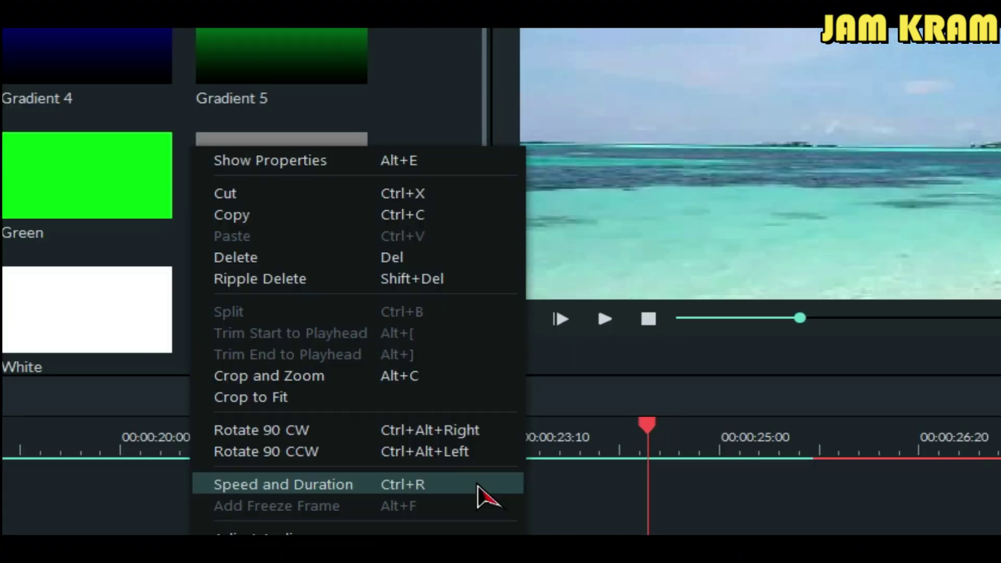
left_click(768, 360)
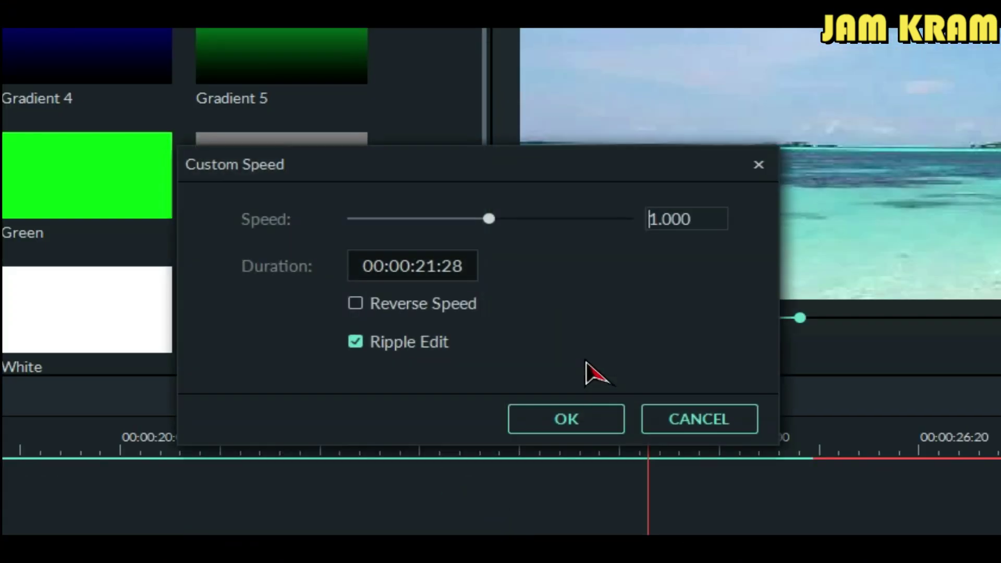
double_click(678, 220)
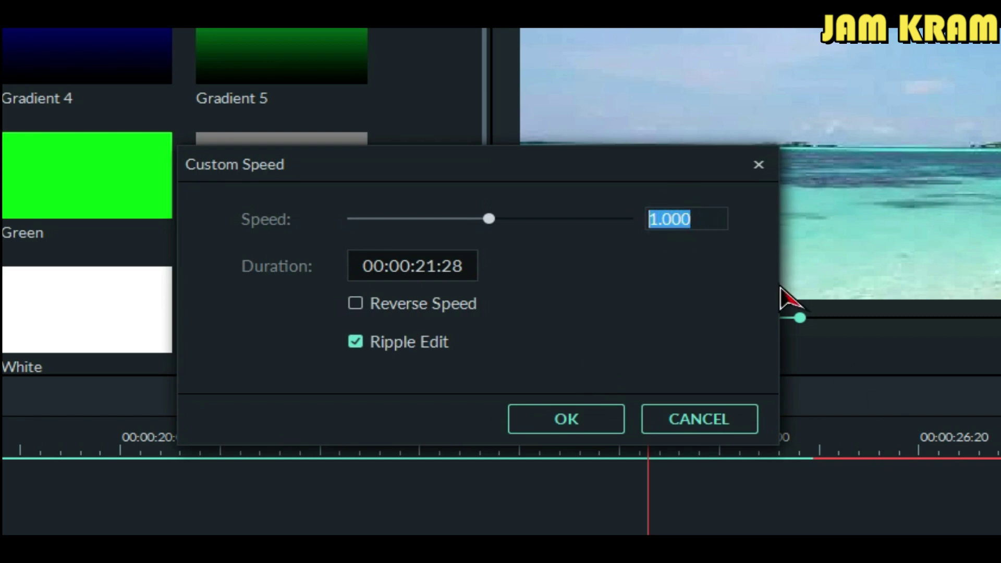
type("10")
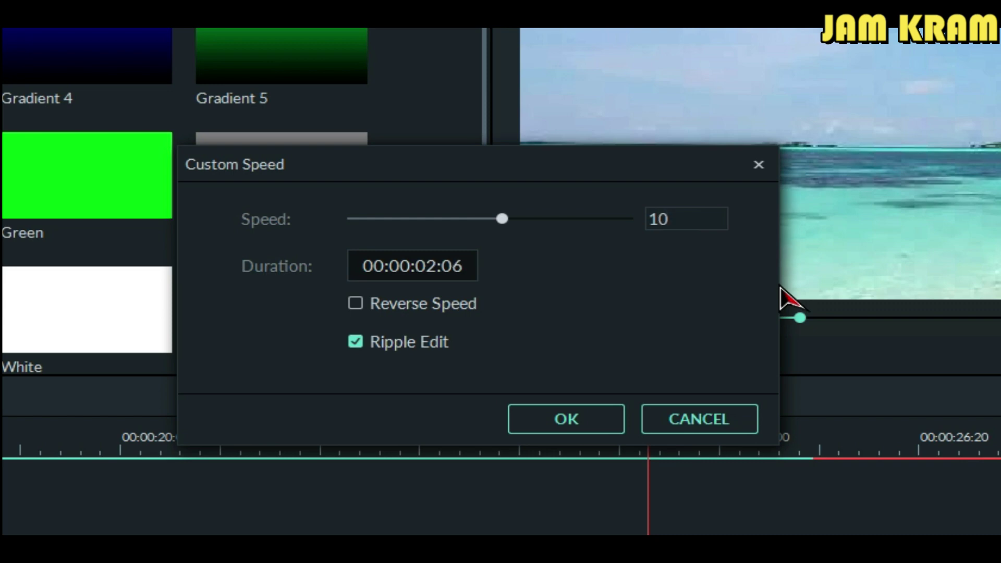
left_click(579, 423)
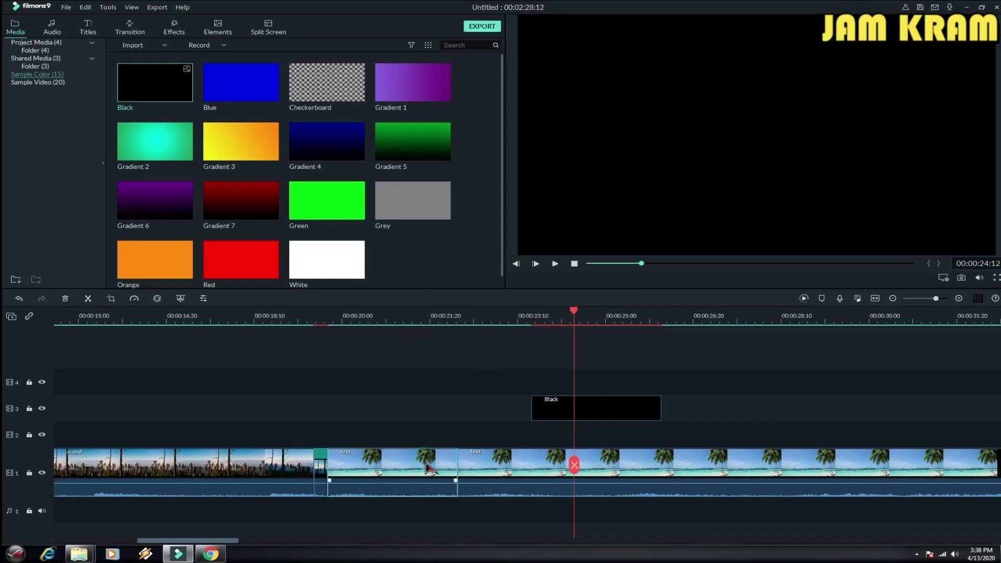
Speed up the short opening segment of the first clip using a custom speed
right_click(426, 466)
left_click(502, 335)
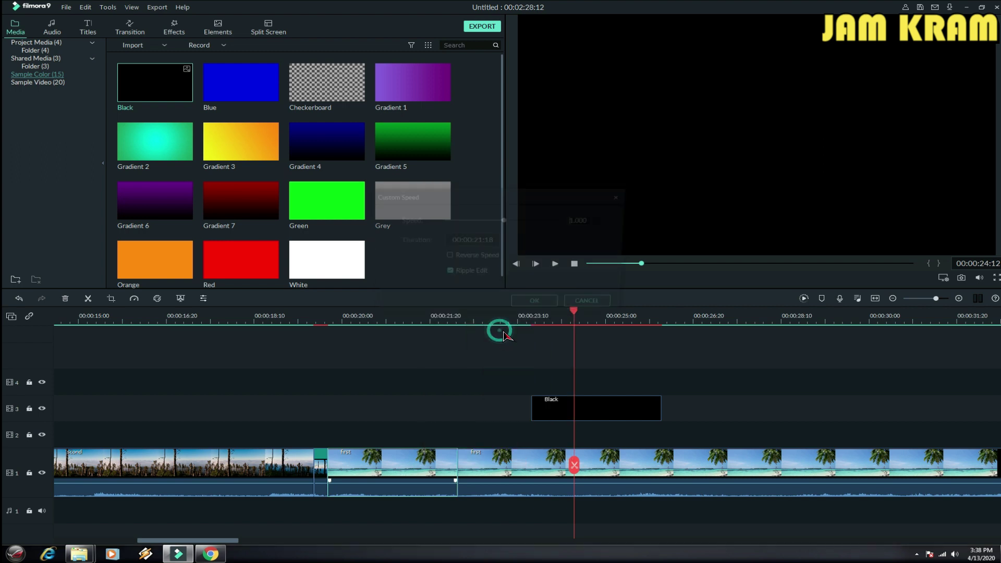
left_click(542, 307)
Move the third clip along video track 1 so it directly follows the first clip
scroll(544, 332, "down", 2)
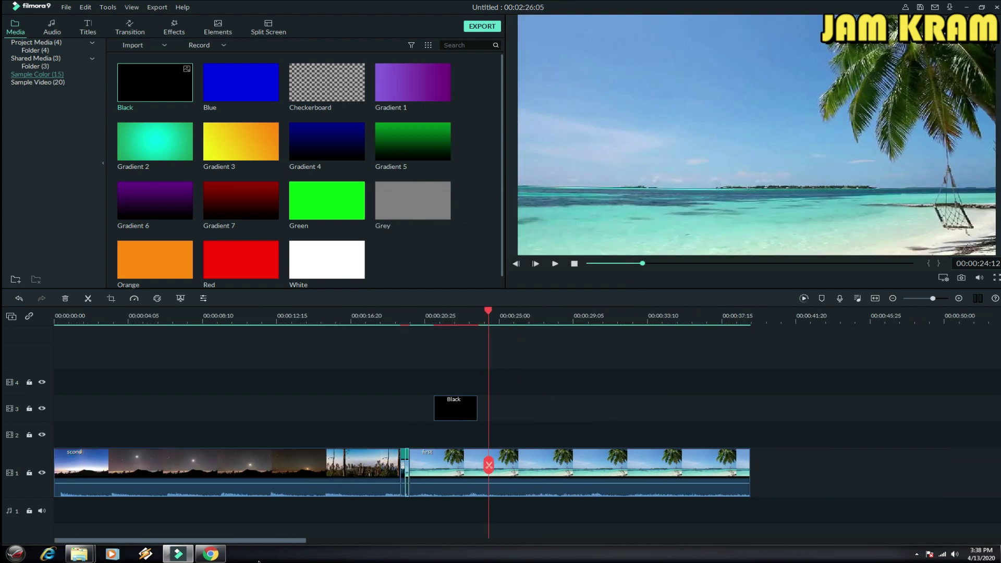
left_click_drag(296, 541, 384, 547)
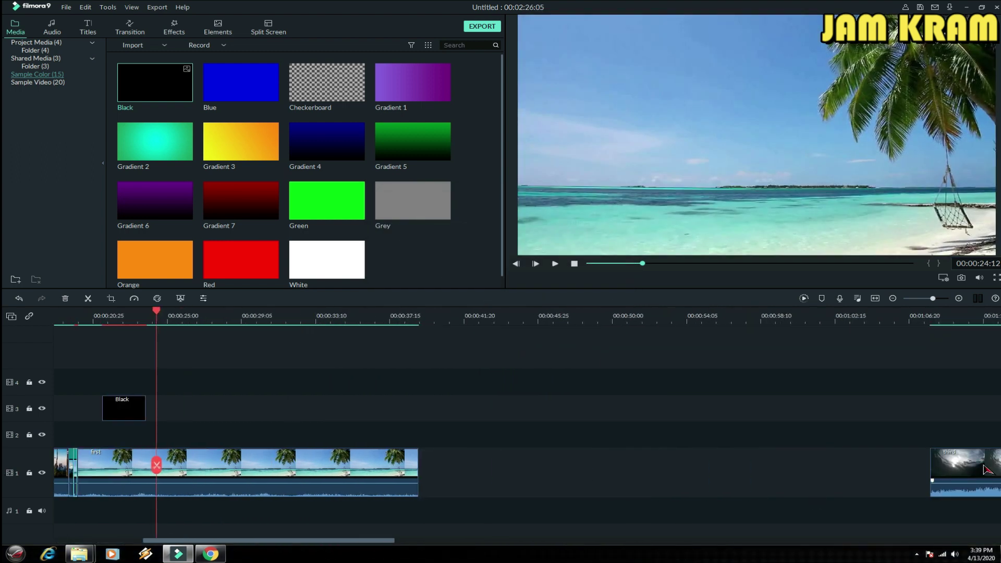
left_click_drag(985, 464, 475, 472)
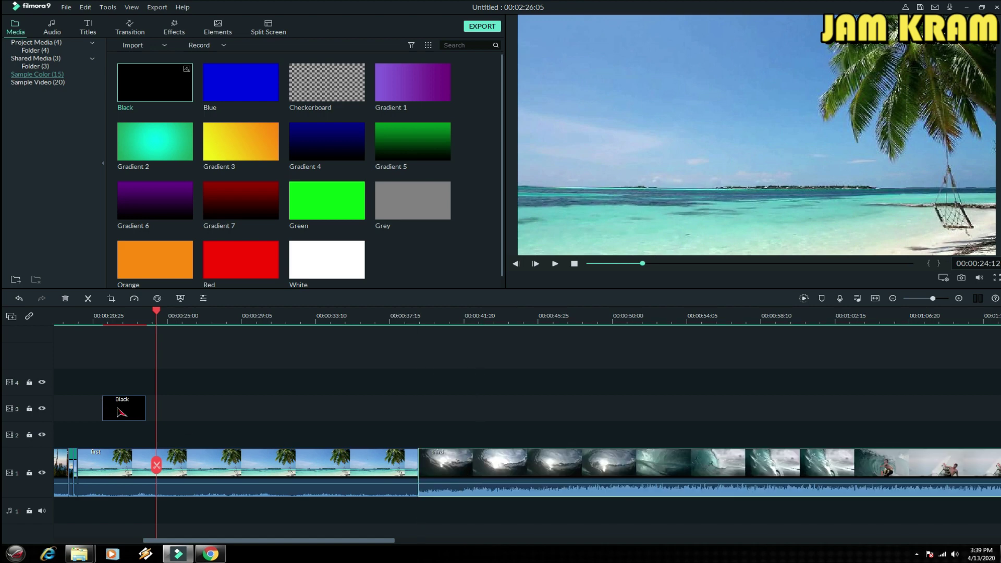
Align the Black clip on video track 2 with the end of the first clip and split the first clip where Black begins
left_click_drag(117, 409, 386, 440)
left_click_drag(157, 482, 363, 467)
key("space")
left_click(374, 468)
Align the Black clip on video track 2 with the start of the third clip and split the third clip where Black ends
left_click_drag(396, 434, 440, 435)
left_click_drag(363, 468, 461, 477)
left_click(484, 367)
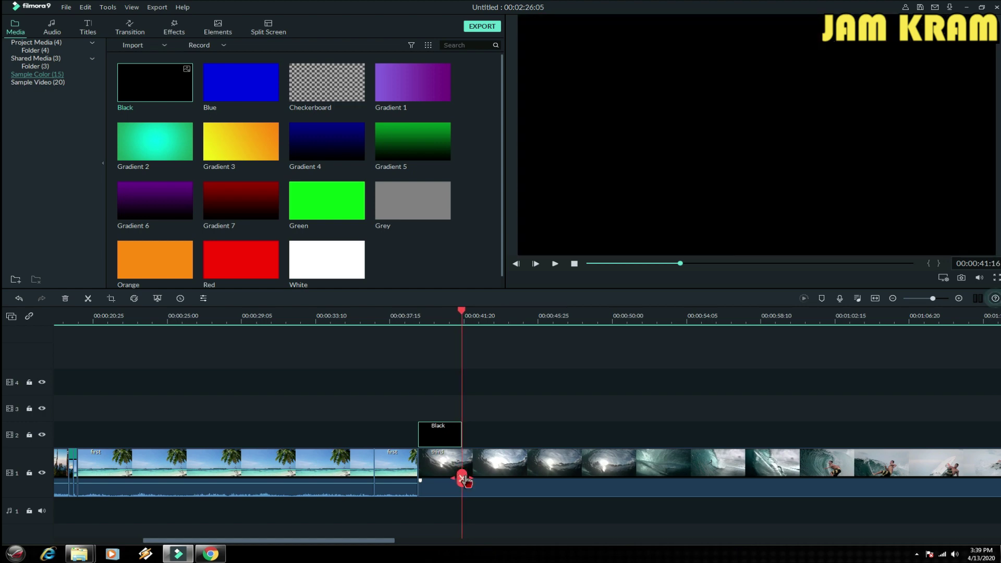
left_click(463, 478)
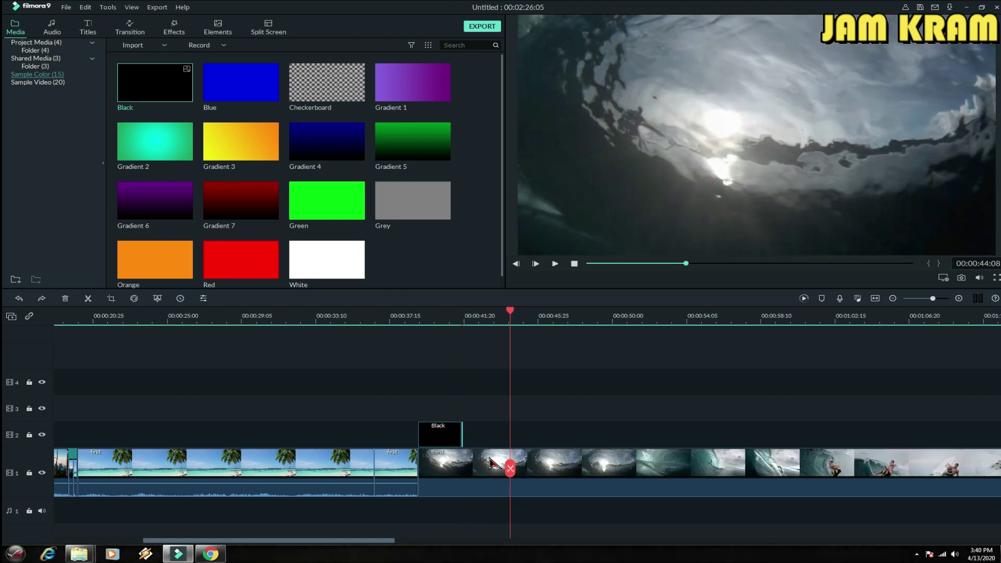
left_click_drag(491, 463, 466, 477)
left_click(465, 476)
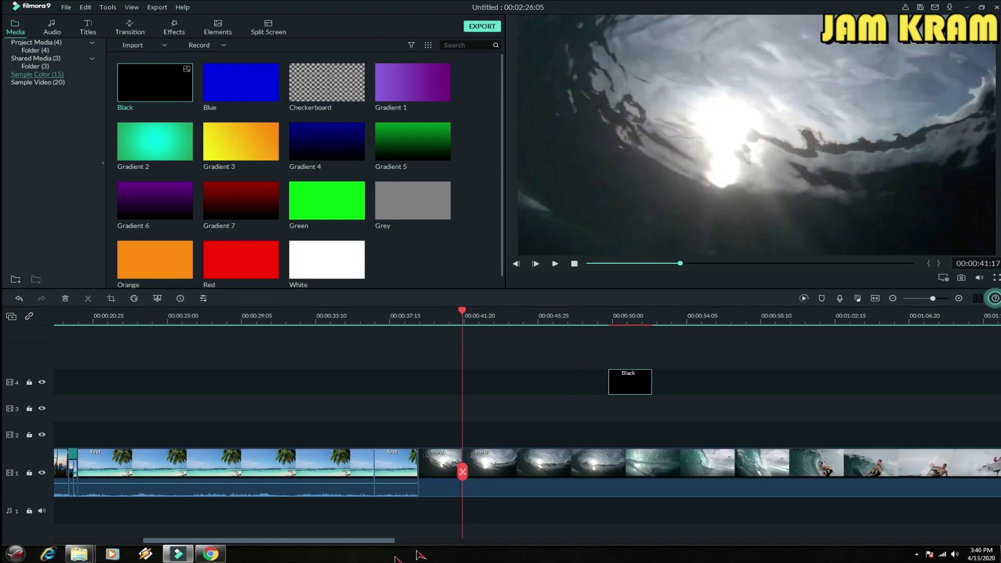
Move the fourth clip along video track 1 so it directly follows the third clip
left_click_drag(381, 540, 665, 540)
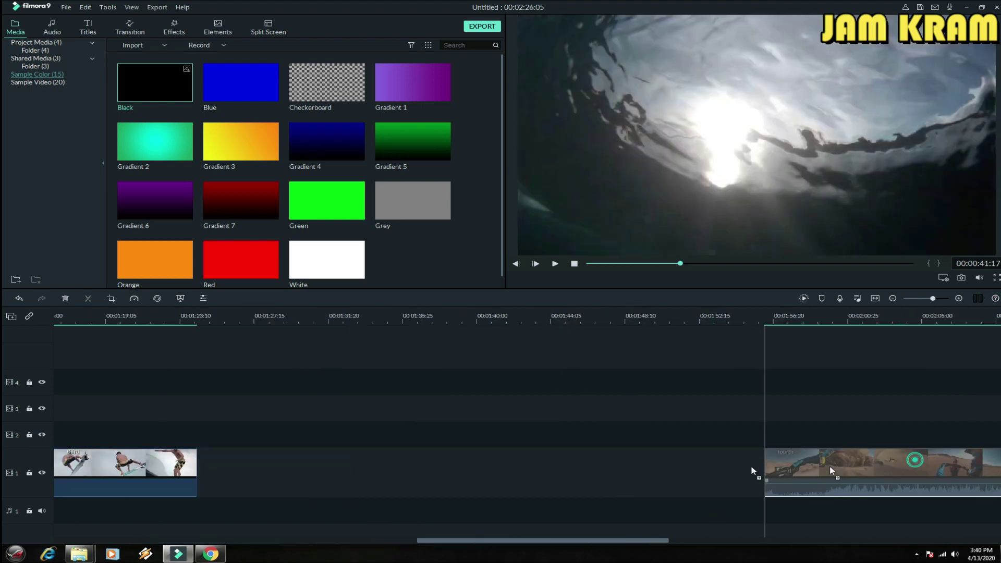
left_click_drag(923, 469, 375, 483)
Align the Black clip on video track 2 with the end of the third clip and split the third clip where Black begins
left_click_drag(573, 540, 407, 541)
left_click_drag(134, 384, 697, 435)
left_click_drag(706, 264, 807, 277)
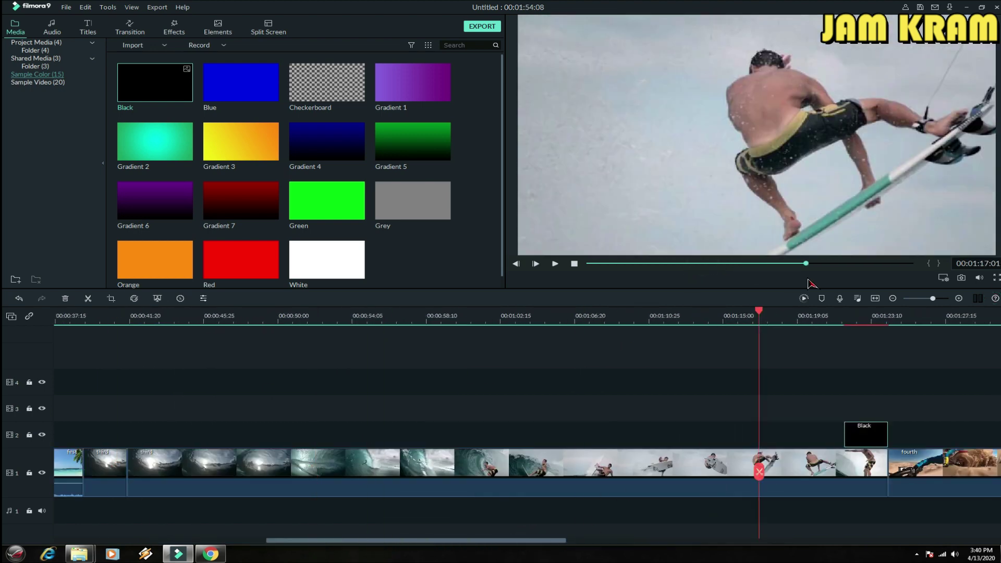
left_click_drag(559, 540, 647, 540)
left_click(580, 313)
left_click_drag(581, 468, 722, 437)
left_click(578, 469)
Split the fourth clip a Black-clip length after its start
key("ctrl+z")
left_click_drag(665, 472, 667, 472)
left_click(666, 472)
Set the playback speed of the short segment at the end of the first clip to 10
left_click(832, 541)
scroll(424, 526, "left", 10)
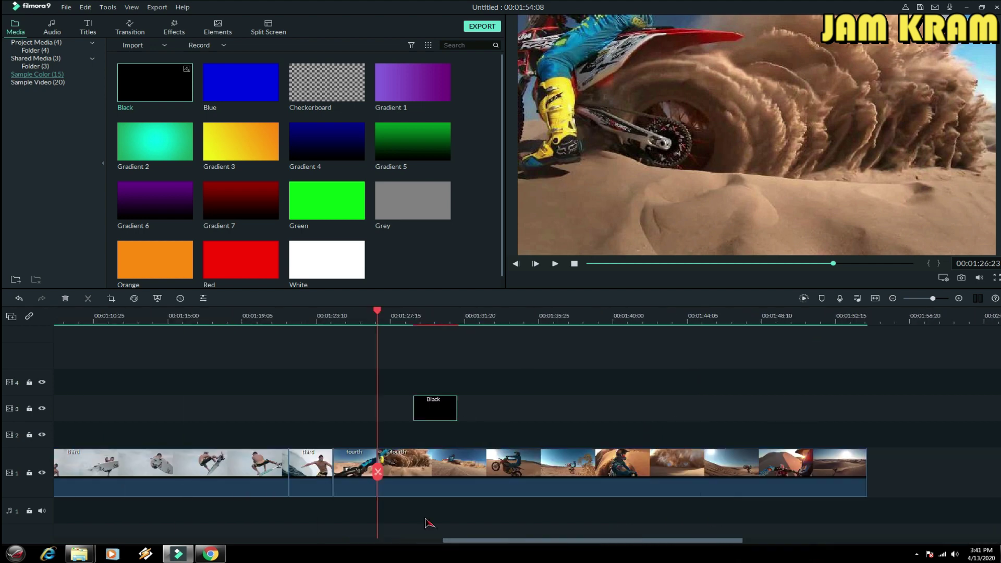
right_click(727, 470)
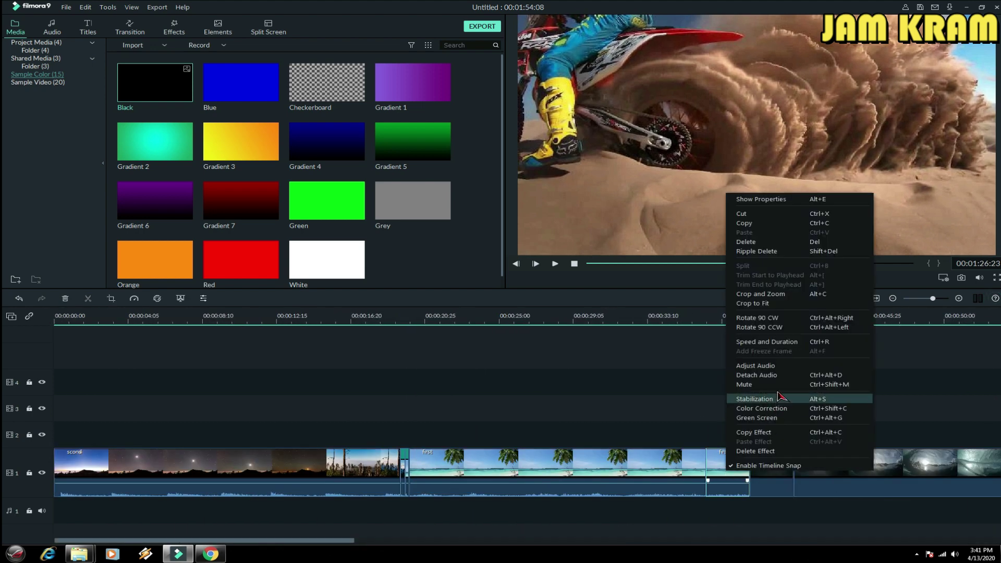
left_click(802, 343)
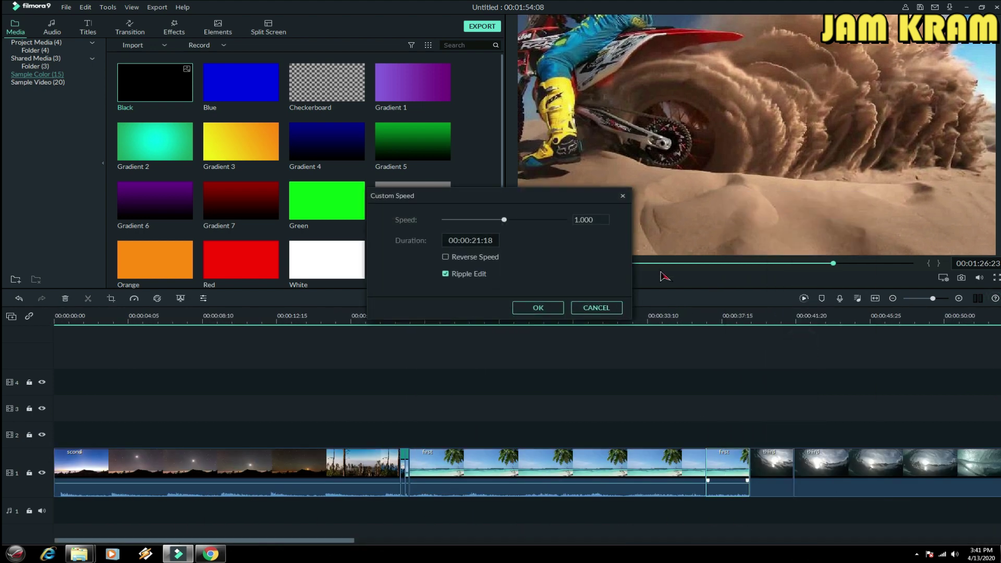
double_click(596, 219)
type("10")
key("Return")
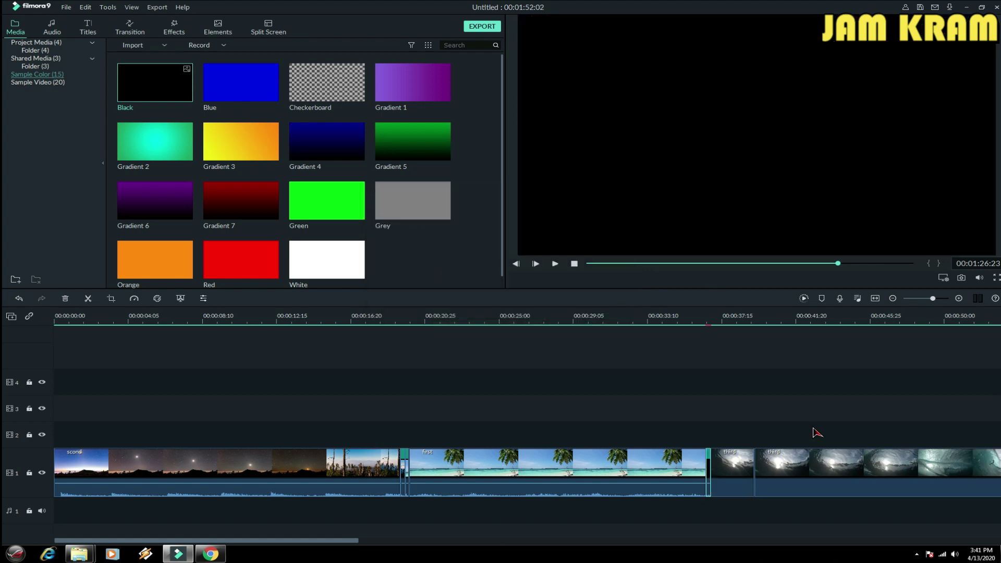
Speed up the short opening segment of the third clip using a custom speed
double_click(745, 472)
right_click(747, 477)
left_click(767, 348)
left_click(538, 308)
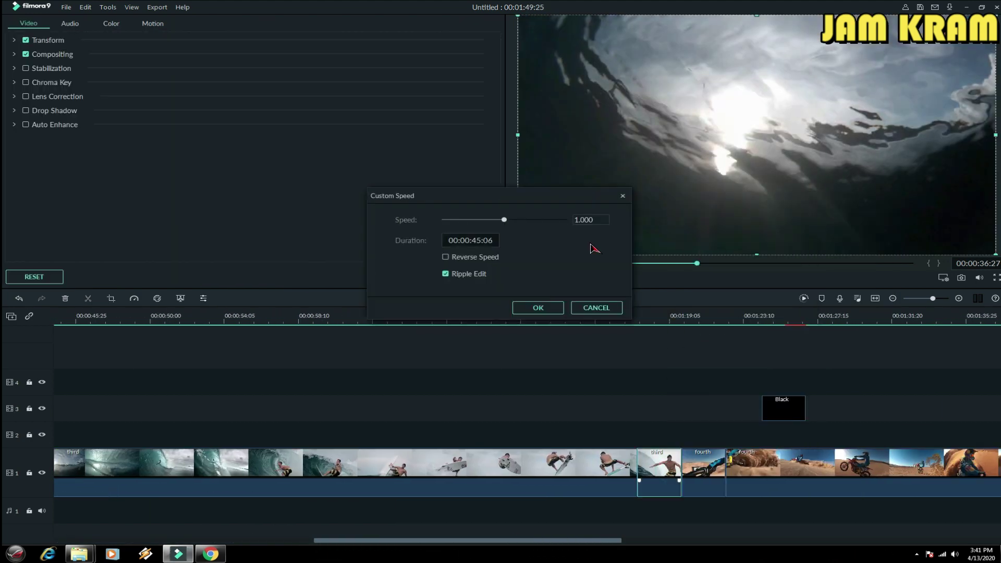
Set the playback speed of the short segment at the end of the third clip to 10
double_click(590, 219)
type("10")
left_click(549, 309)
Set the playback speed of the short opening segment of the fourth clip to 10 and close the clip properties
right_click(668, 472)
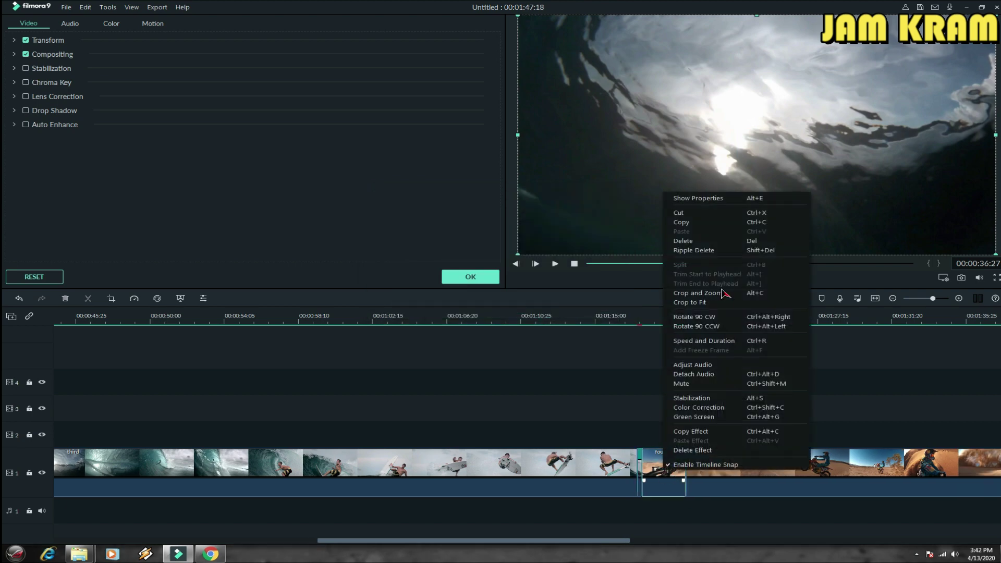
left_click(720, 338)
double_click(590, 220)
type("10")
left_click(538, 308)
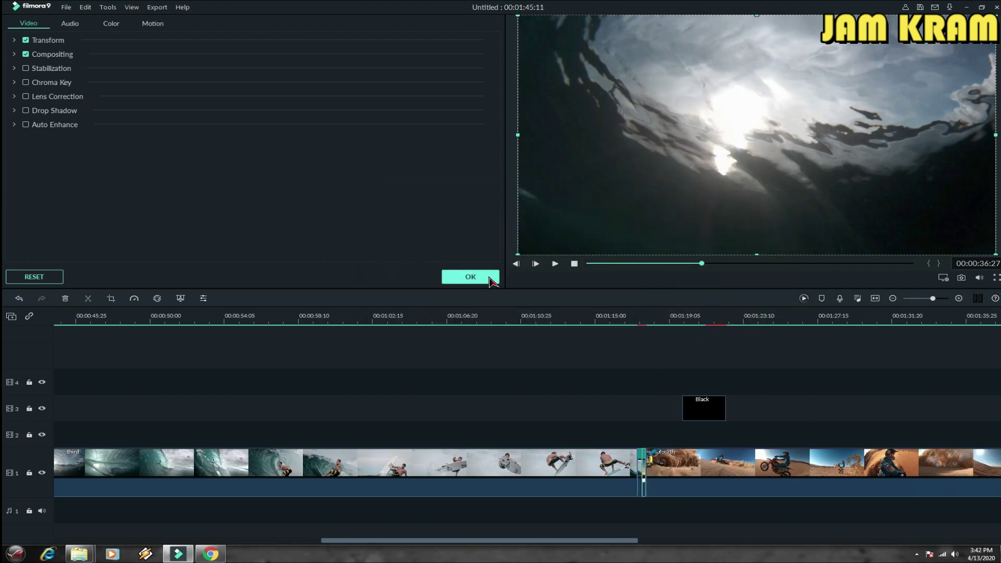
left_click(490, 281)
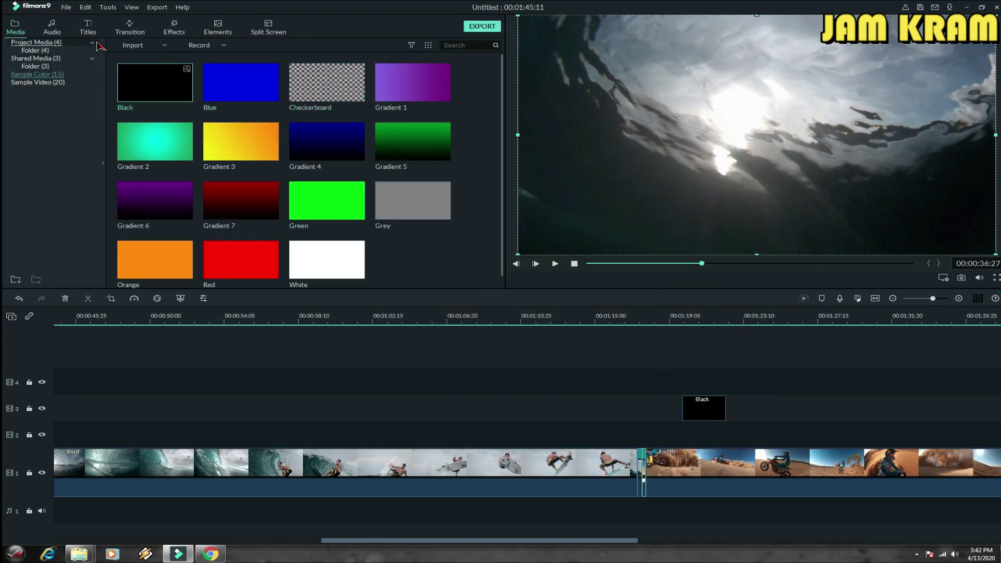
Browse the included audio library for a transition sound effect
left_click(54, 29)
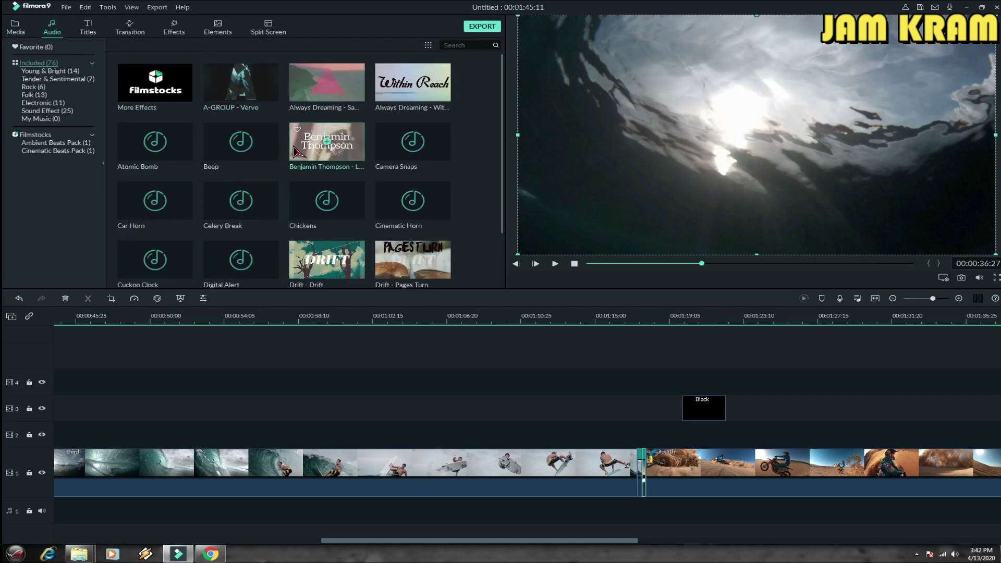
scroll(269, 221, "down", 4)
scroll(268, 221, "up", 4)
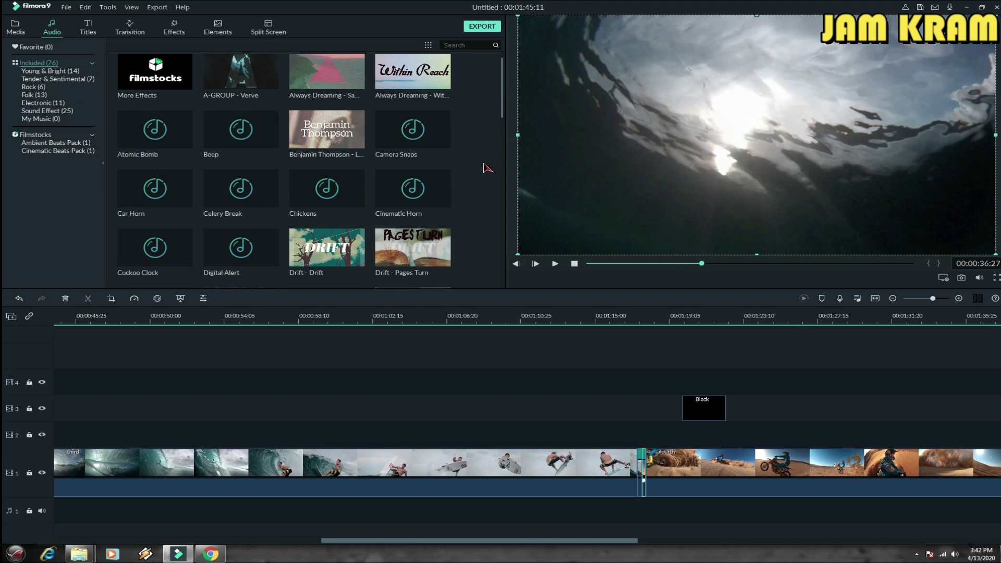
scroll(488, 168, "down", 10)
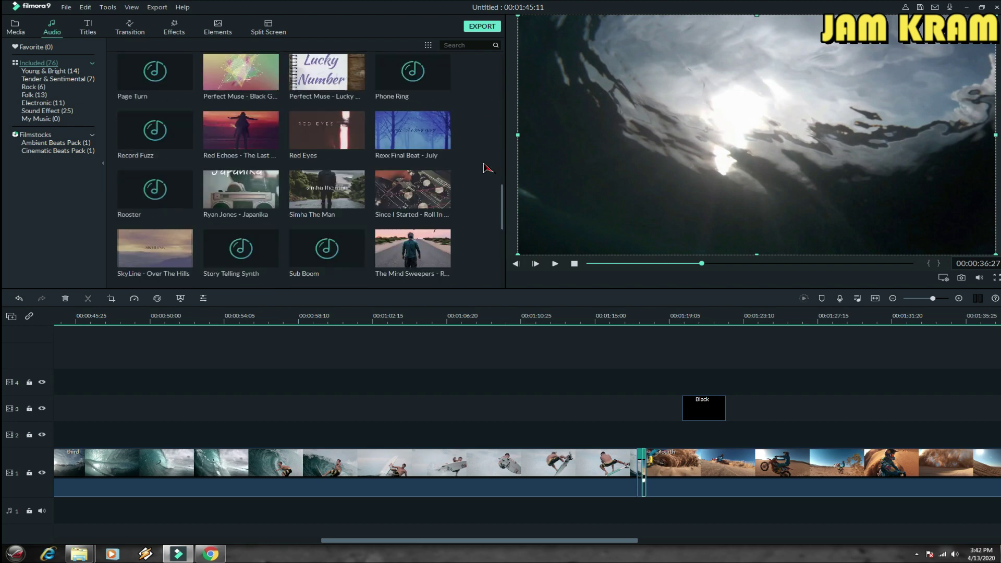
scroll(469, 178, "down", 3)
scroll(469, 178, "up", 3)
scroll(469, 178, "down", 3)
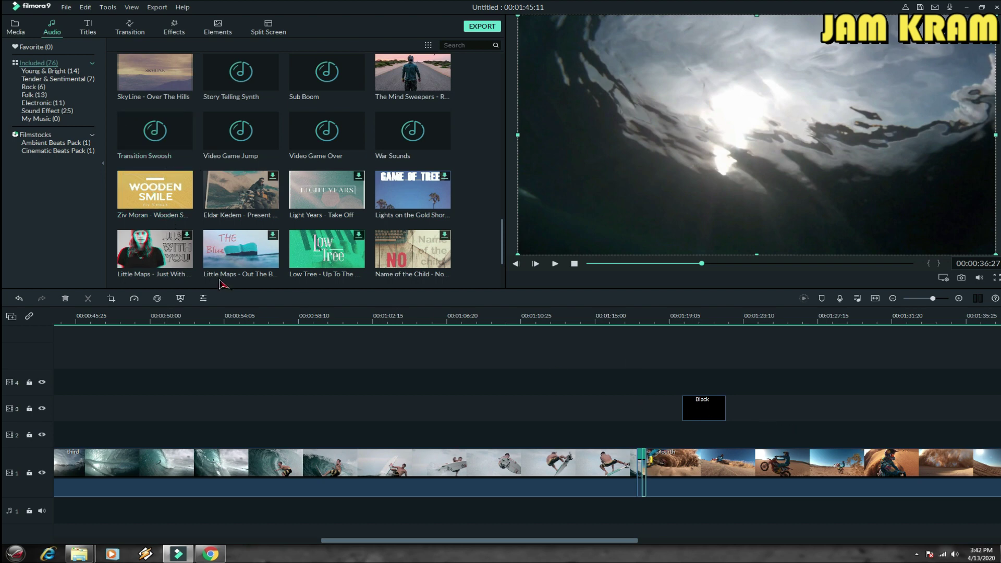
Delete the leftover Black clip from video track 3
left_click_drag(453, 315, 305, 421)
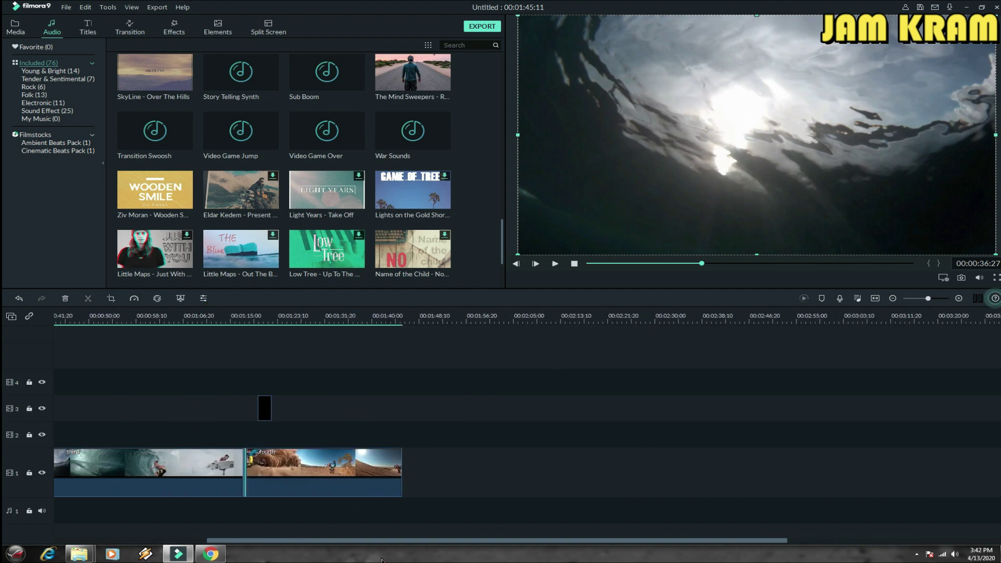
left_click_drag(387, 541, 234, 541)
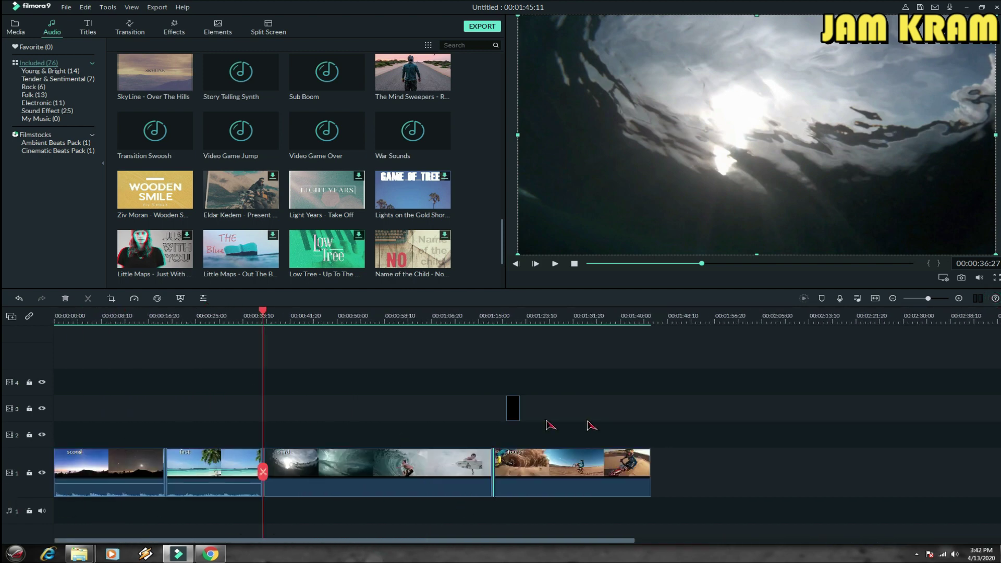
left_click(507, 408)
Place the Transition Swoosh sound on audio track 1 at each of the three boundaries between the four clips
mouse_move(170, 140)
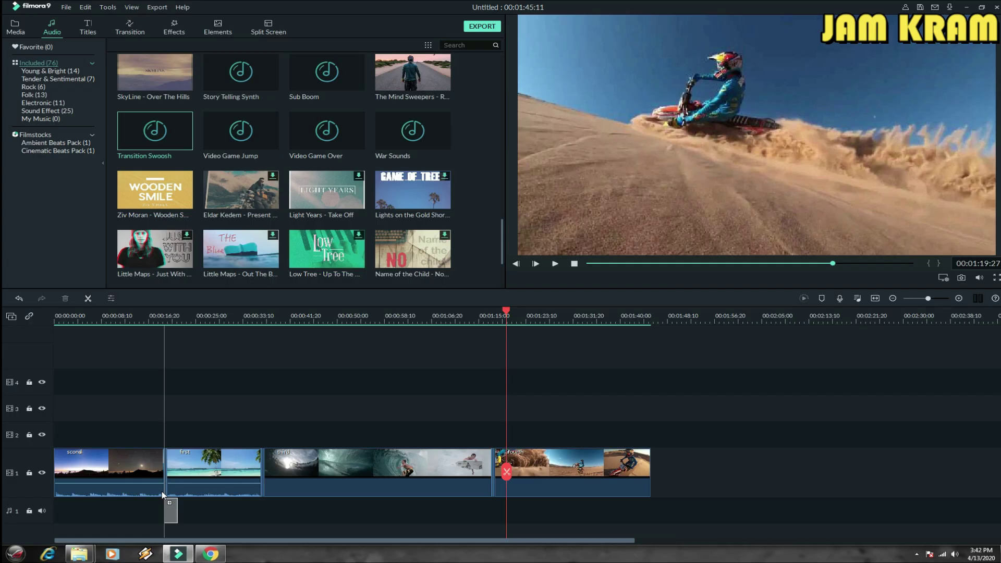
left_click_drag(164, 504, 170, 510)
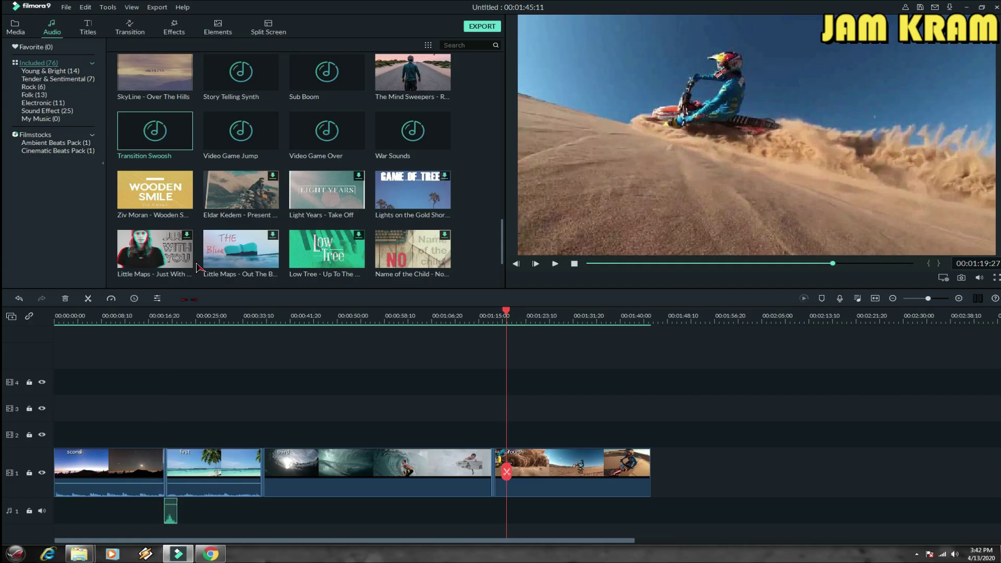
left_click_drag(262, 403, 262, 462)
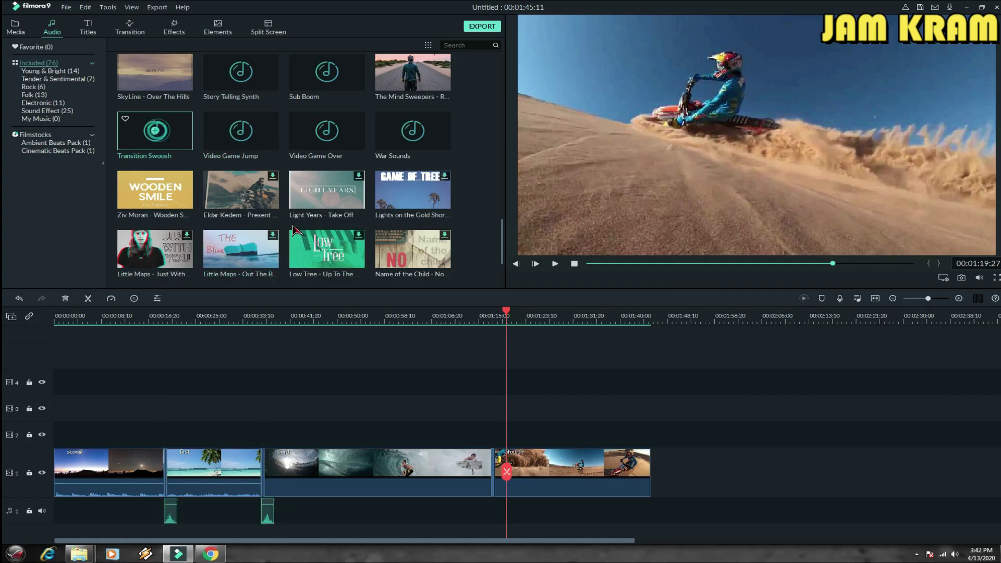
left_click_drag(159, 152, 483, 467)
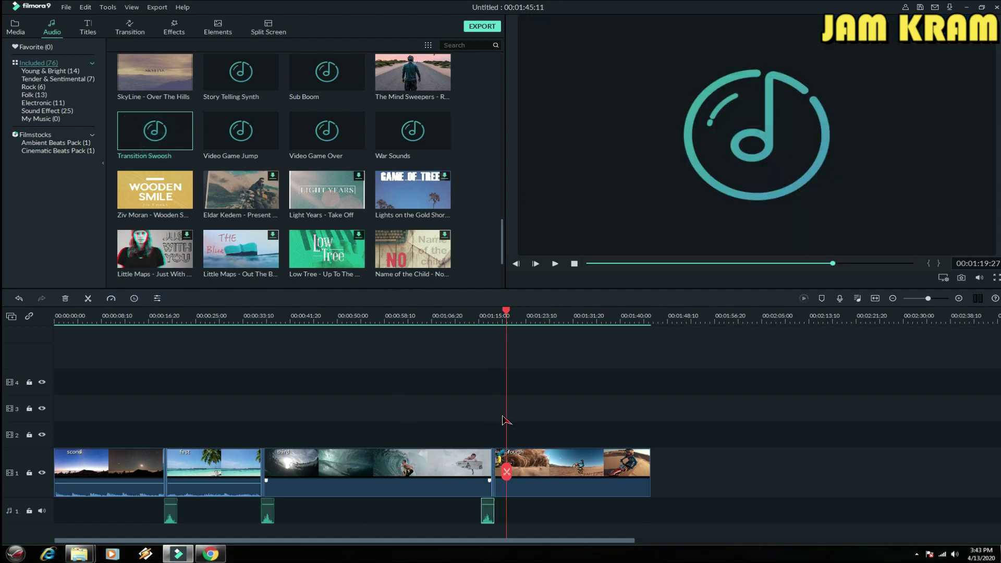